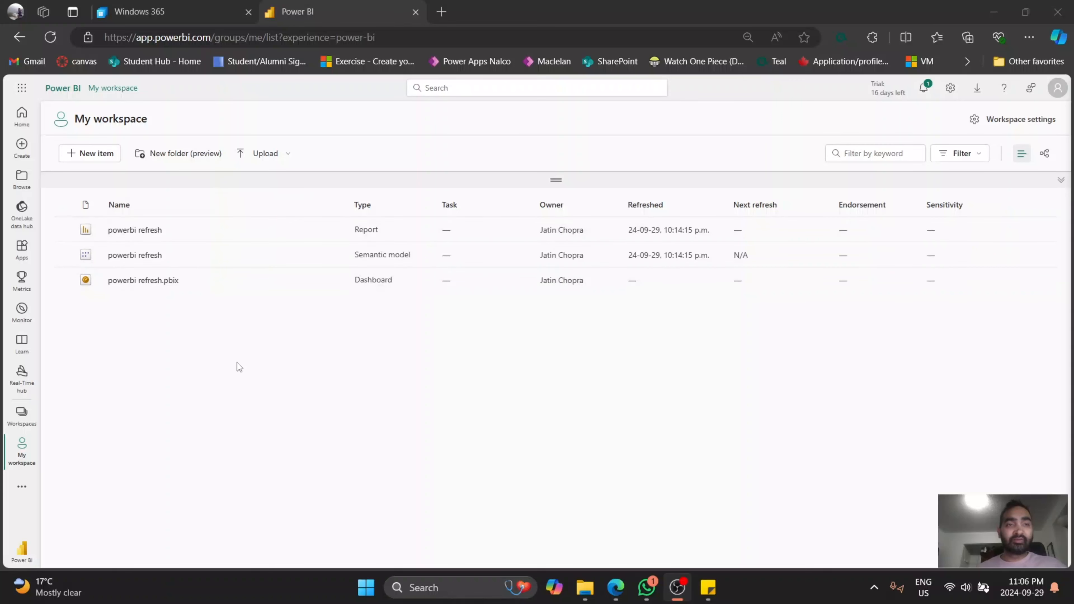
Open the settings of the powerbi refresh semantic model and expand its refresh options
{"action": "left_click", "coordinate": [708, 588]}
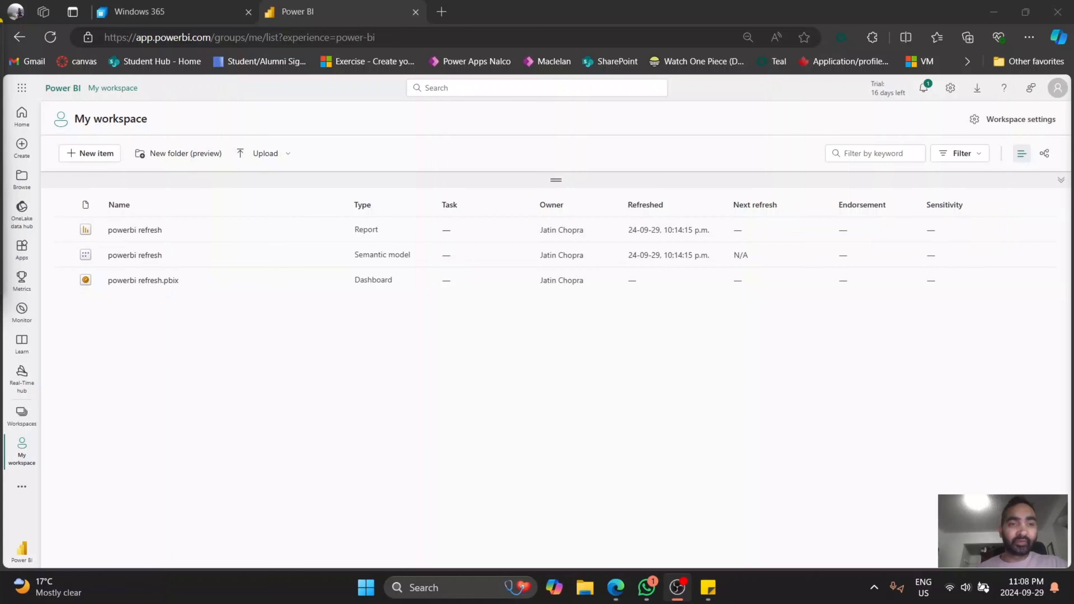
{"action": "mouse_move", "coordinate": [177, 255]}
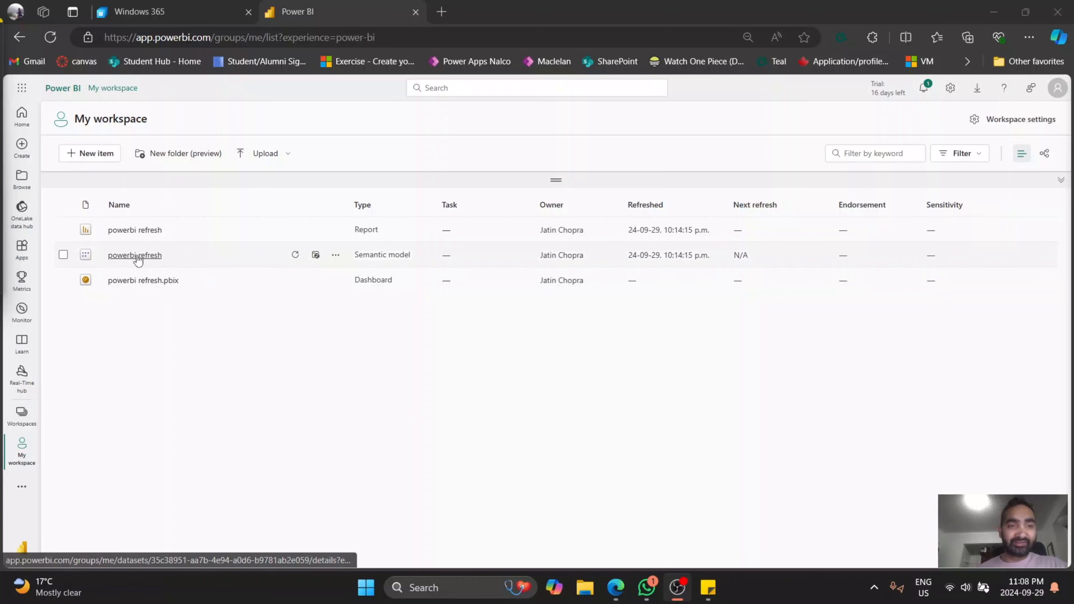
{"action": "left_click", "coordinate": [335, 255]}
{"action": "left_click", "coordinate": [343, 418]}
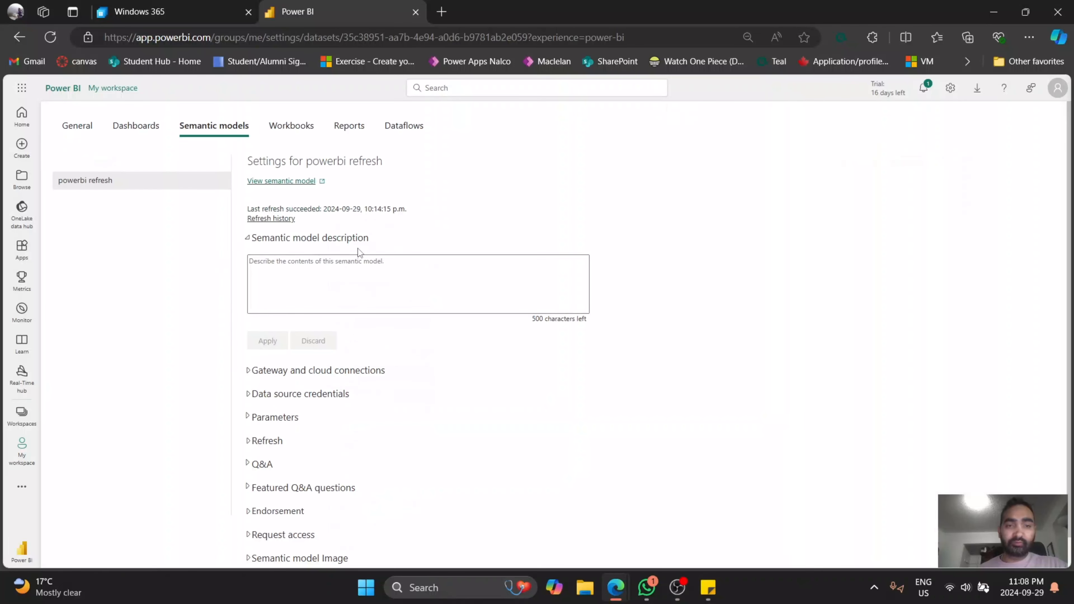
{"action": "scroll", "coordinate": [276, 345], "scroll_direction": "down", "scroll_amount": 1}
{"action": "left_click", "coordinate": [257, 409]}
{"action": "scroll", "coordinate": [421, 253], "scroll_direction": "down", "scroll_amount": 7}
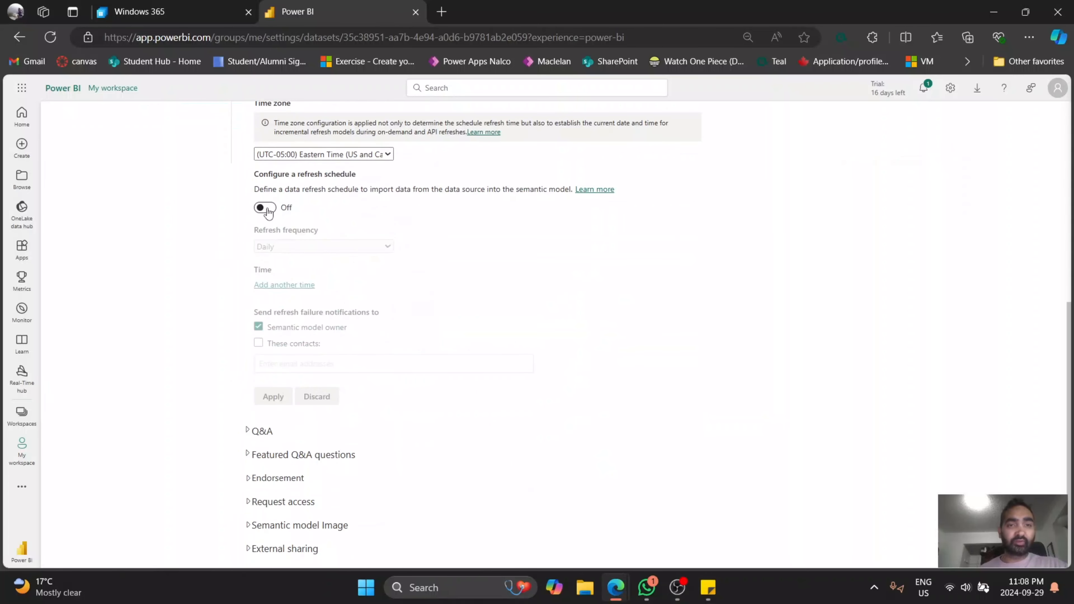
Try out a daily refresh schedule for the semantic model by enabling it and adding eight refresh times
{"action": "left_click", "coordinate": [265, 208]}
{"action": "left_click", "coordinate": [278, 288]}
{"action": "left_click", "coordinate": [282, 311]}
{"action": "left_click", "coordinate": [285, 335]}
{"action": "left_click", "coordinate": [286, 359]}
{"action": "left_click", "coordinate": [285, 383]}
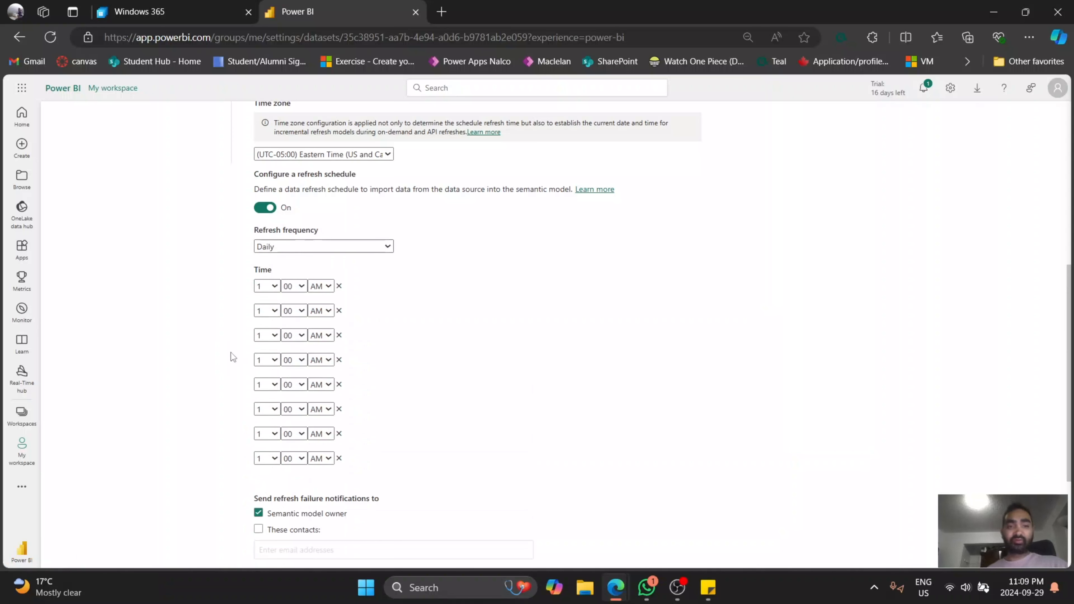
{"action": "scroll", "coordinate": [381, 198], "scroll_direction": "down", "scroll_amount": 2}
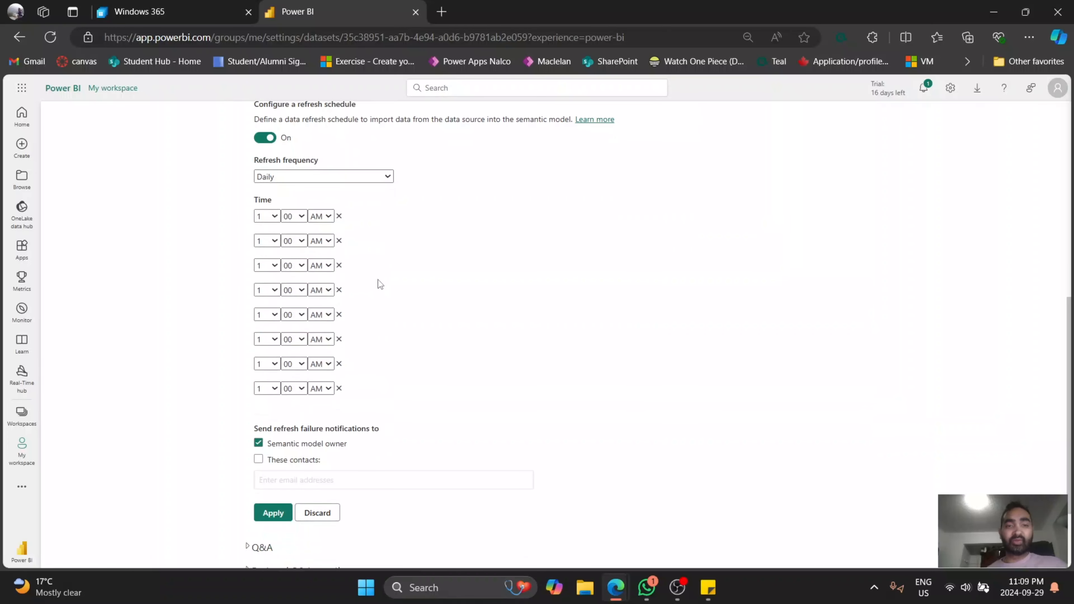
{"action": "scroll", "coordinate": [377, 280], "scroll_direction": "up", "scroll_amount": 2}
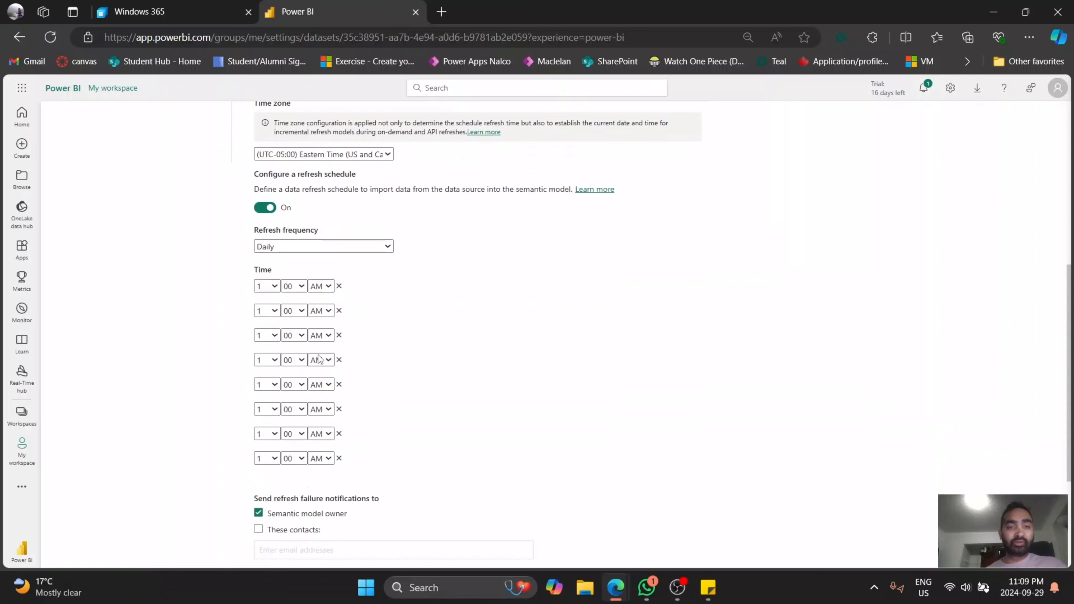
{"action": "scroll", "coordinate": [374, 400], "scroll_direction": "down", "scroll_amount": 3}
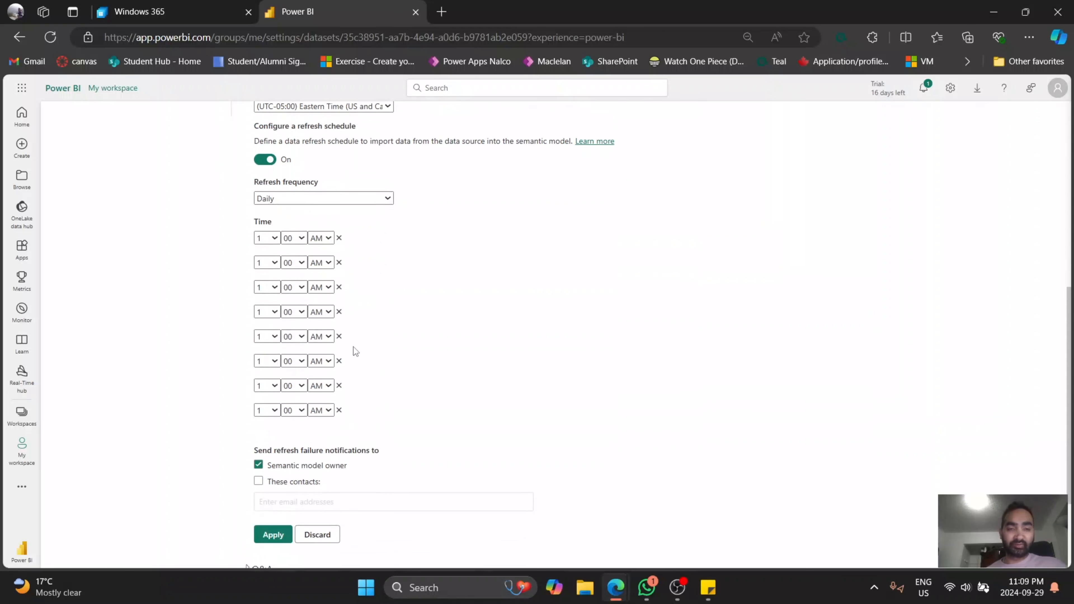
{"action": "scroll", "coordinate": [367, 368], "scroll_direction": "up", "scroll_amount": 2}
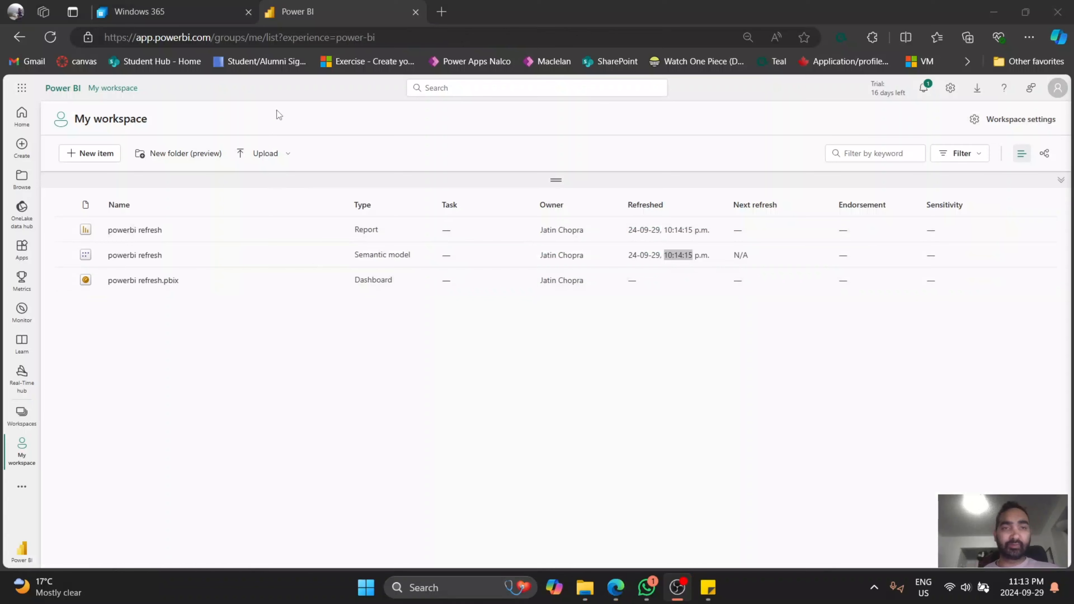
Open Microsoft Power Automate in a new browser tab
{"action": "left_click", "coordinate": [441, 12]}
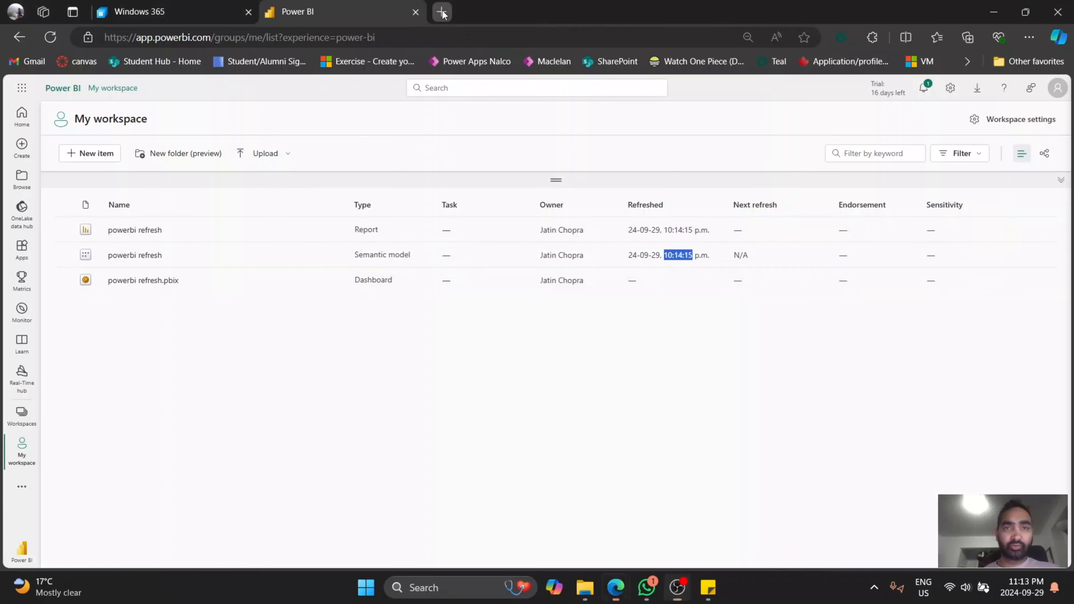
{"action": "left_click", "coordinate": [452, 38]}
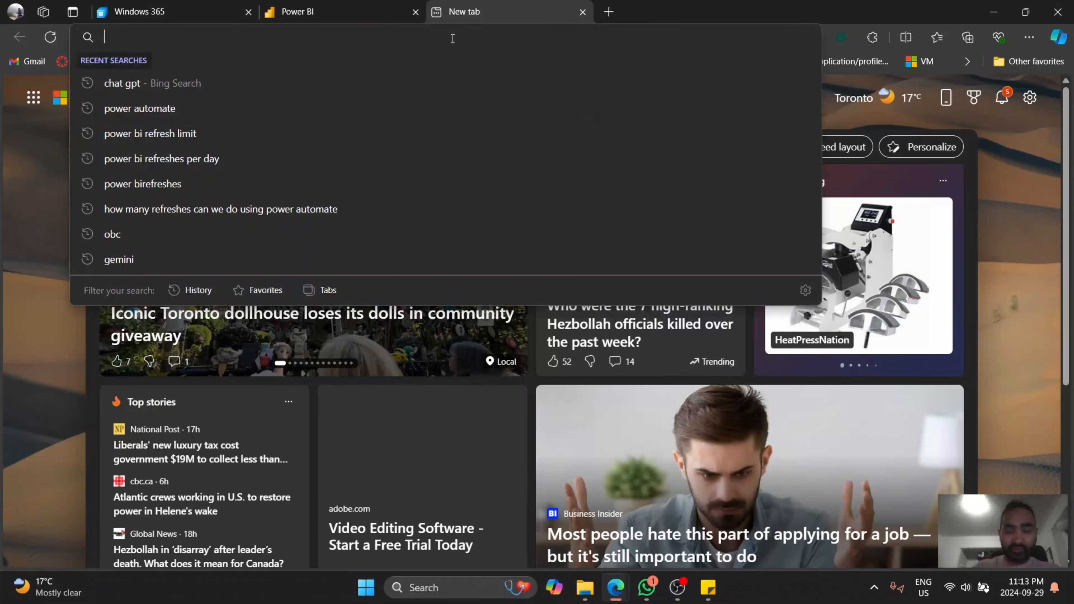
{"action": "type", "text": "powerautomate"}
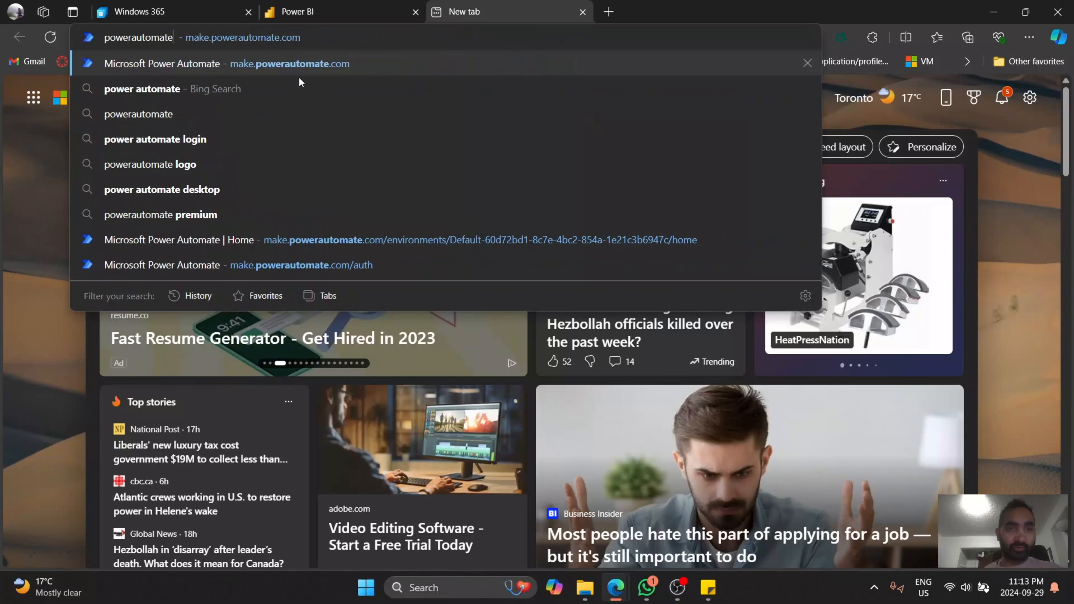
{"action": "left_click", "coordinate": [316, 68]}
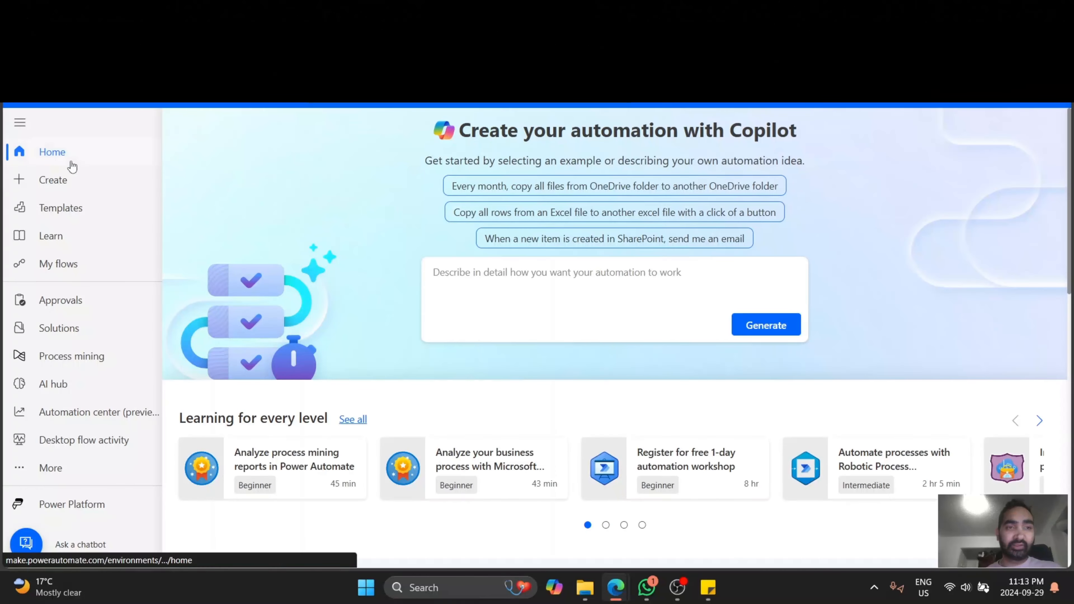
Start a new automated cloud flow without a preset trigger and add the Schedule connector's Recurrence trigger
{"action": "left_click", "coordinate": [52, 182]}
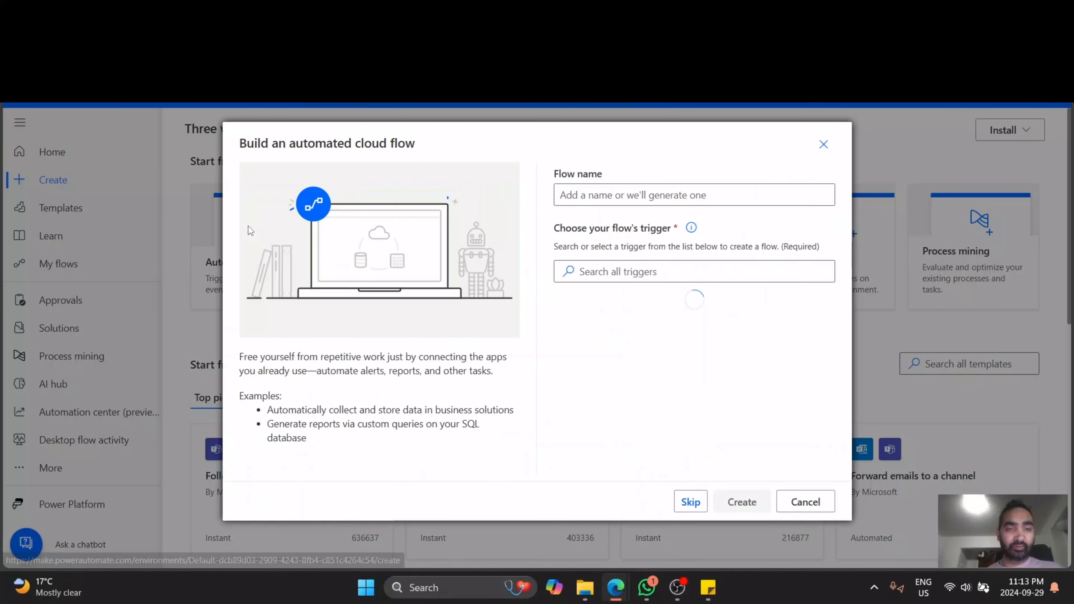
{"action": "left_click", "coordinate": [249, 227]}
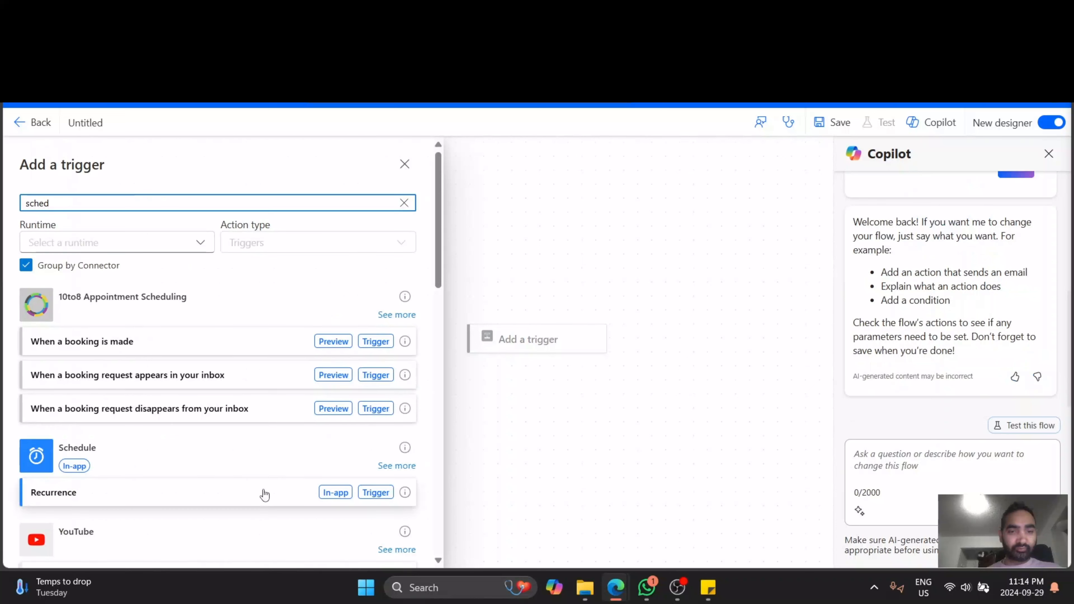
{"action": "left_click", "coordinate": [254, 494]}
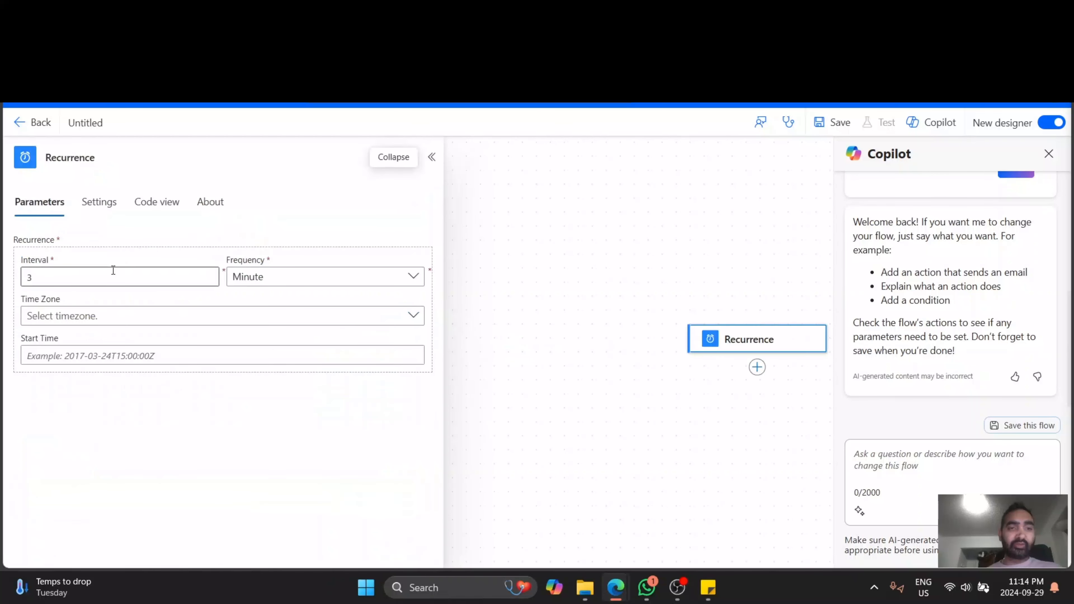
Set the recurrence to every 1 minute in the (UTC-08:00) Pacific Time (US & Canada) time zone, leaving the start time empty
{"action": "left_click", "coordinate": [87, 283]}
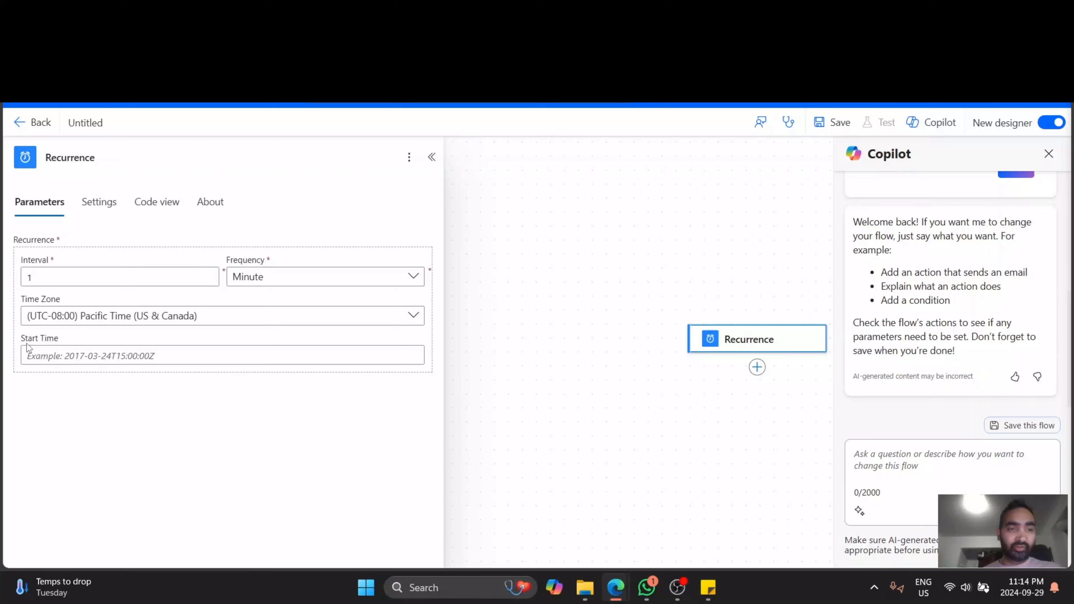
{"action": "left_click", "coordinate": [26, 353]}
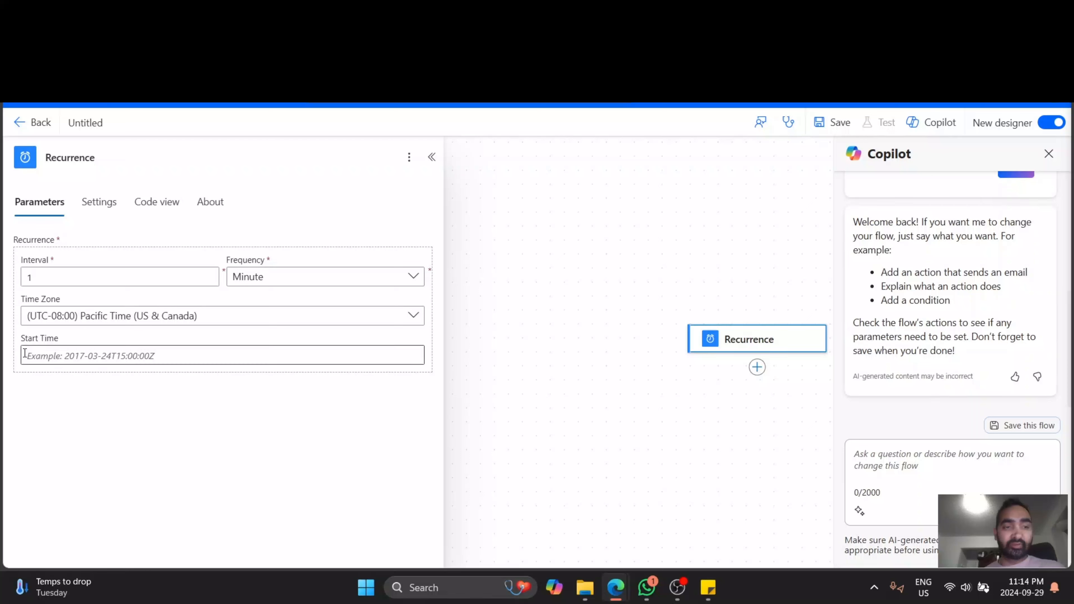
{"action": "left_click", "coordinate": [570, 333]}
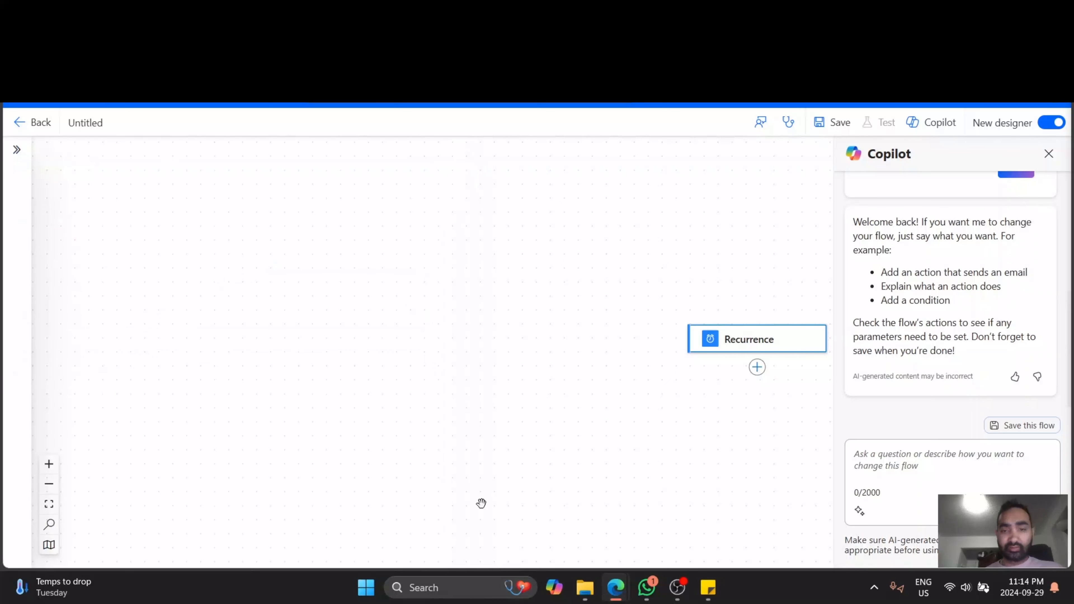
Add Power BI's Refresh a dataset action after the recurrence, using My Workspace and the powerbi refresh dataset
{"action": "left_click", "coordinate": [756, 367]}
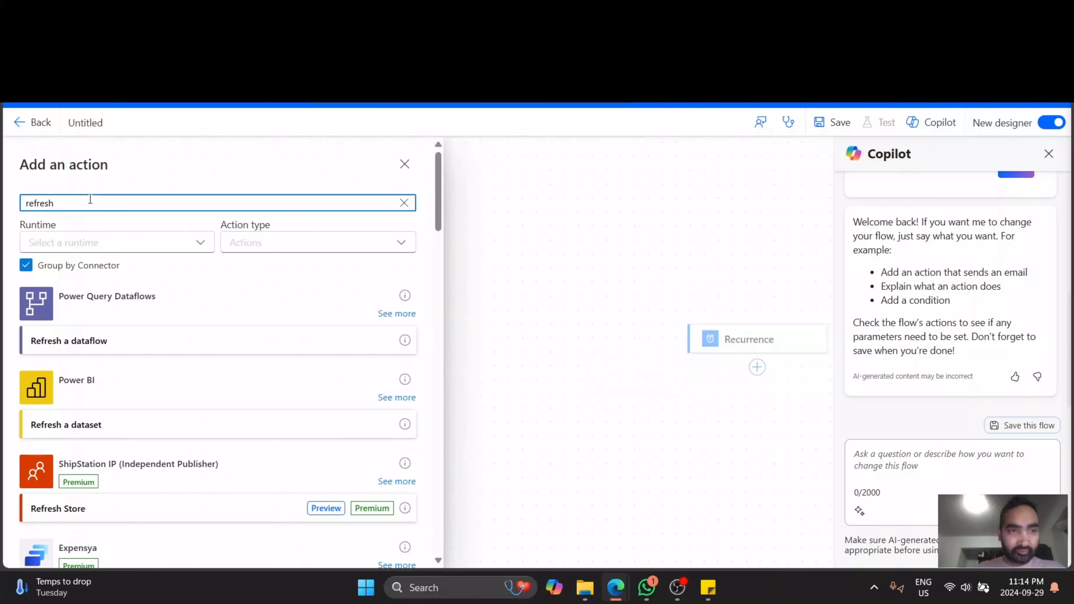
{"action": "left_click", "coordinate": [52, 426]}
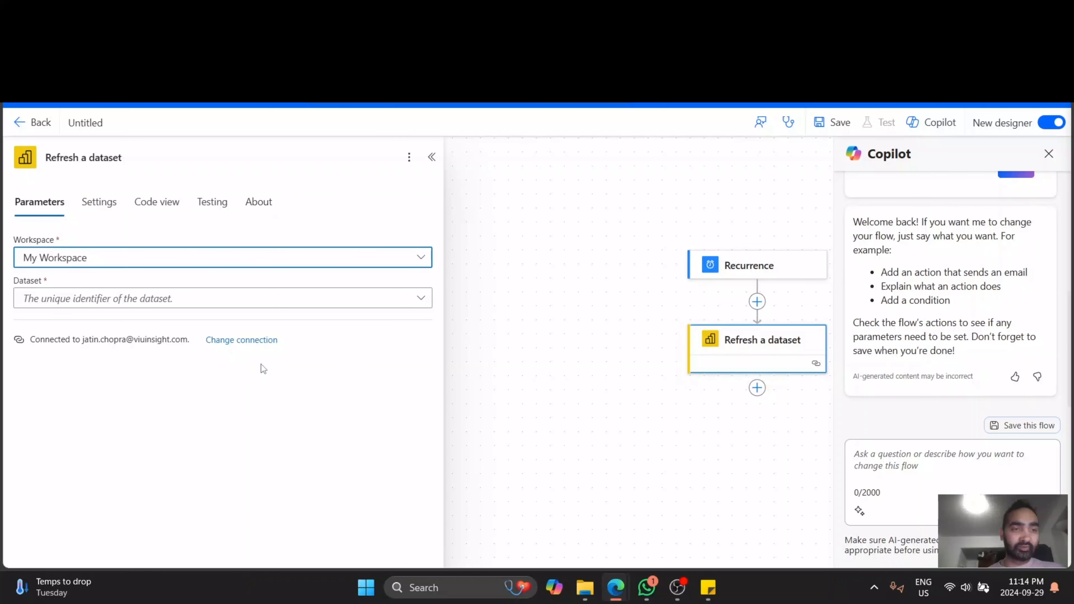
{"action": "left_click", "coordinate": [323, 299]}
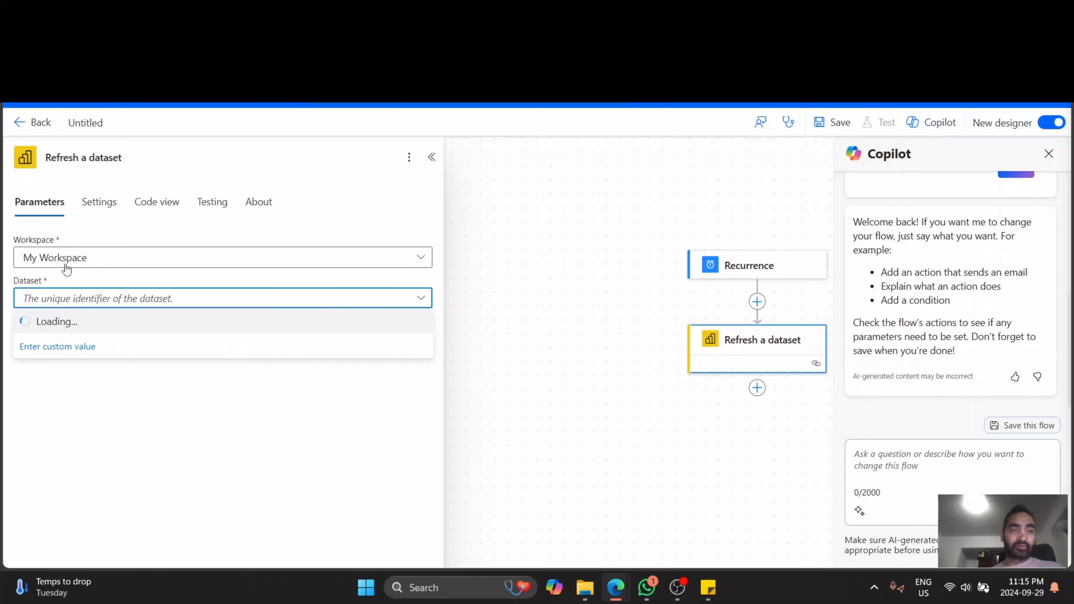
{"action": "left_click", "coordinate": [409, 298]}
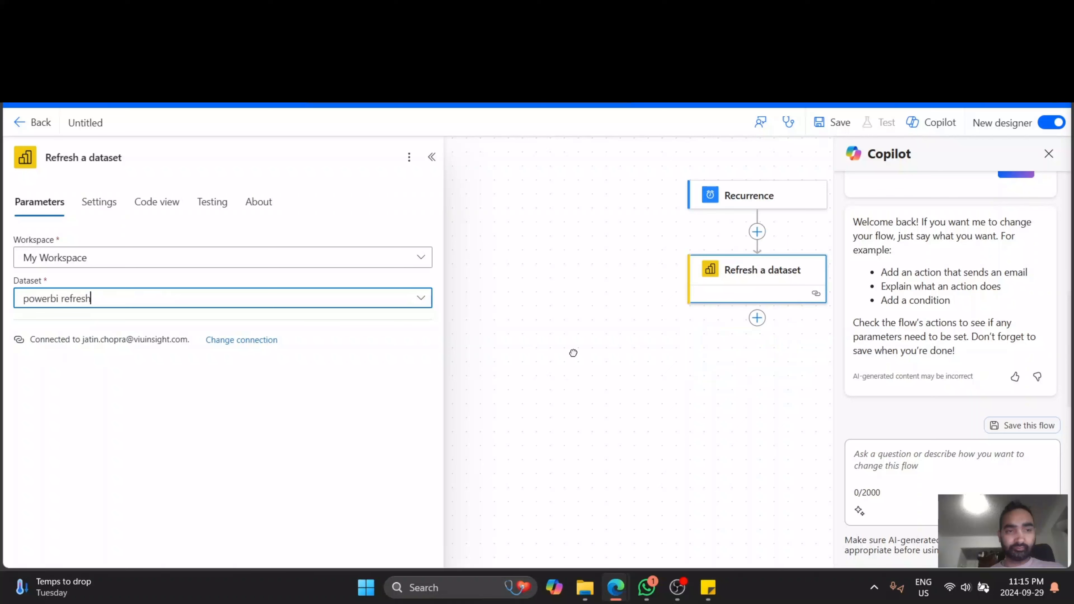
{"action": "left_click", "coordinate": [573, 352]}
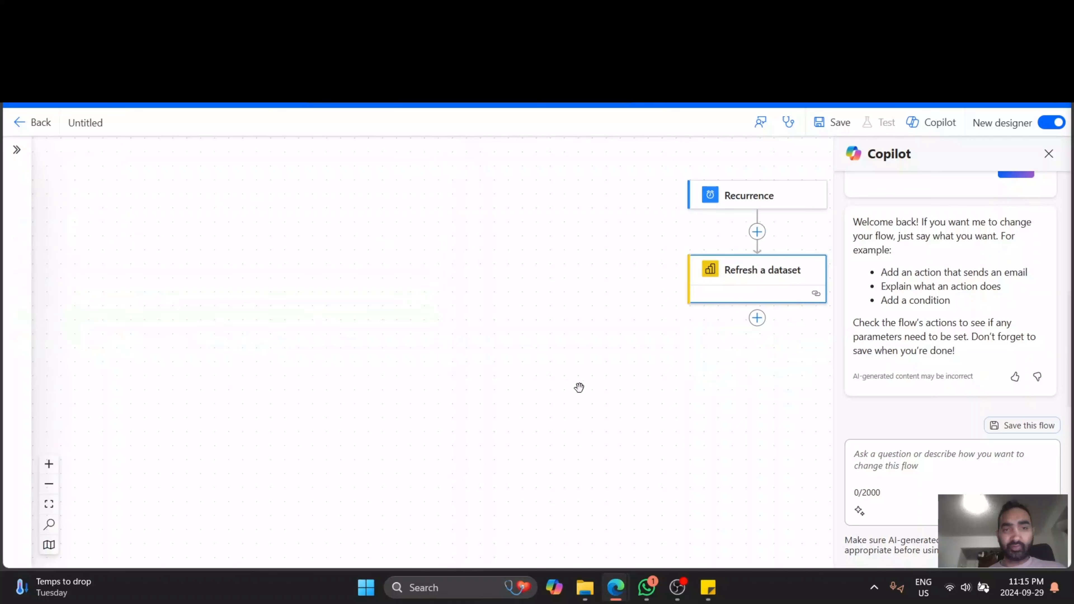
Save the flow, return to its details page and dismiss the notices about it being ready
{"action": "left_click", "coordinate": [827, 127]}
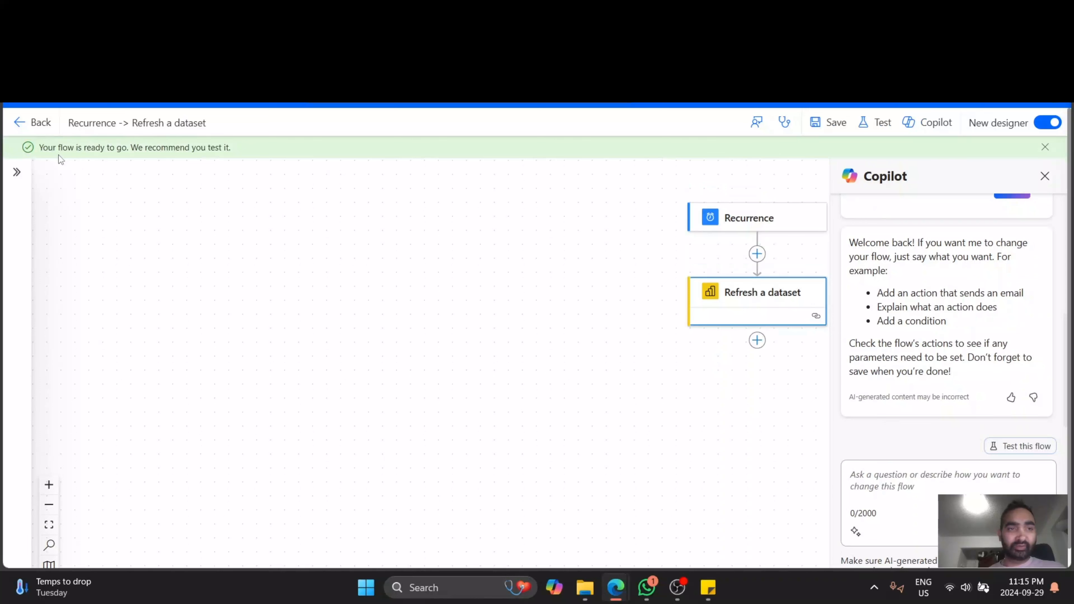
{"action": "left_click_drag", "start_coordinate": [129, 147], "coordinate": [258, 224]}
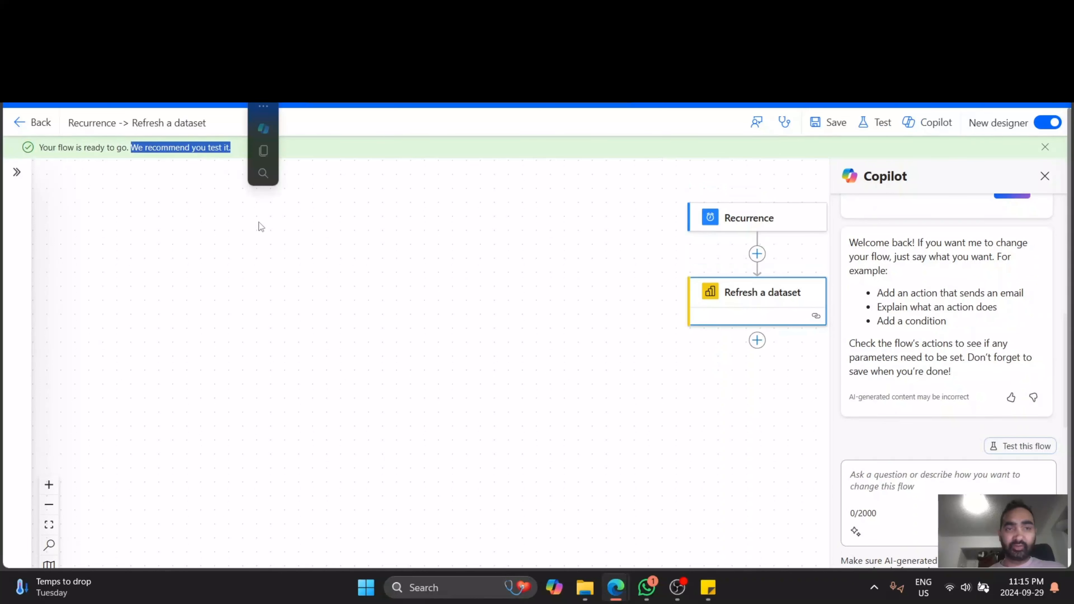
{"action": "left_click", "coordinate": [1045, 147]}
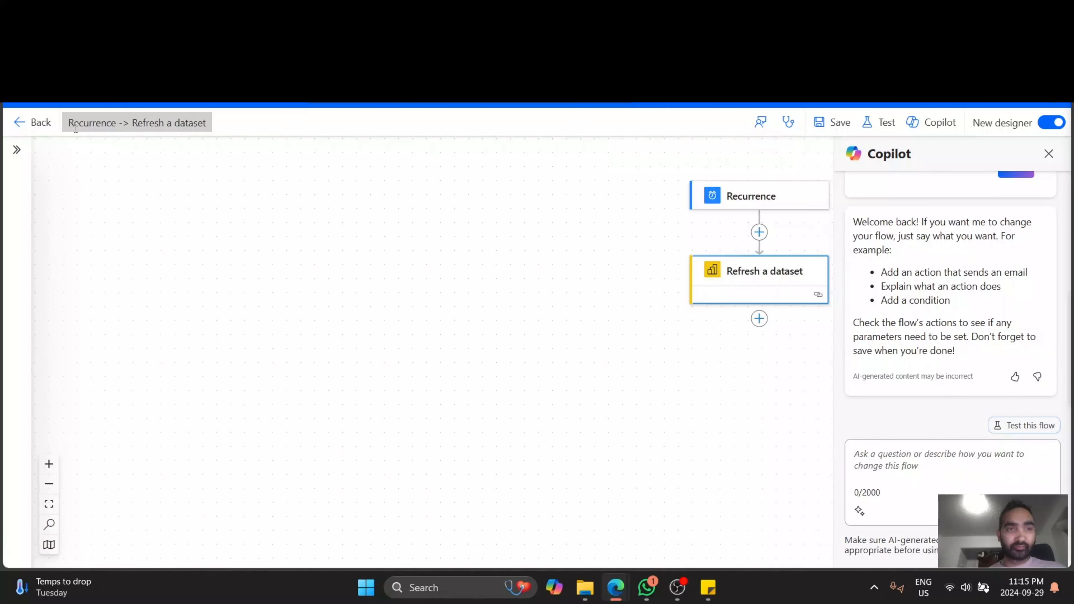
{"action": "left_click", "coordinate": [36, 126]}
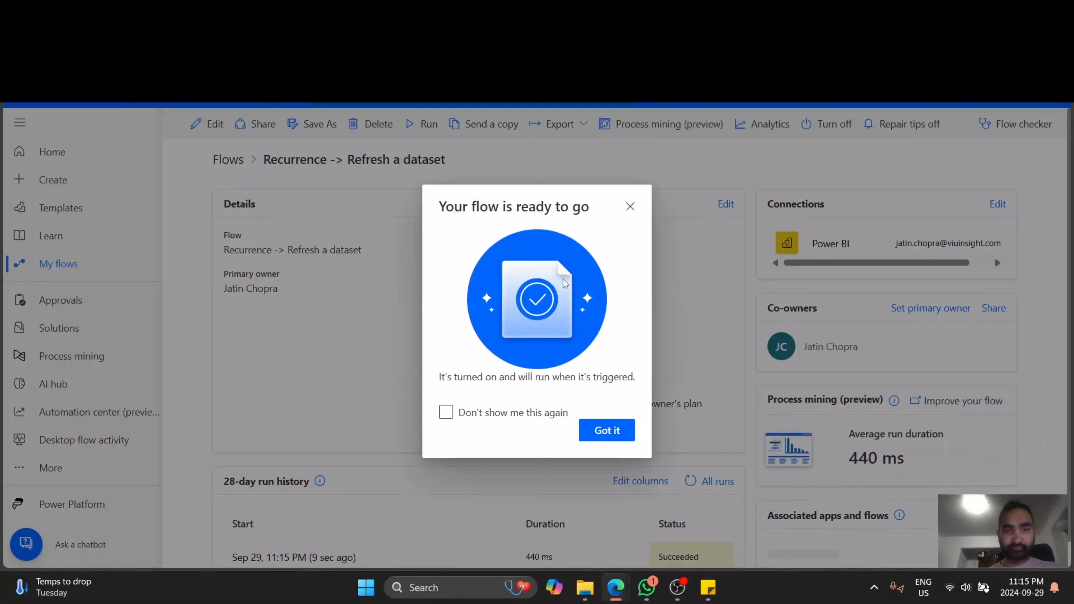
{"action": "left_click_drag", "start_coordinate": [441, 376], "coordinate": [628, 377]}
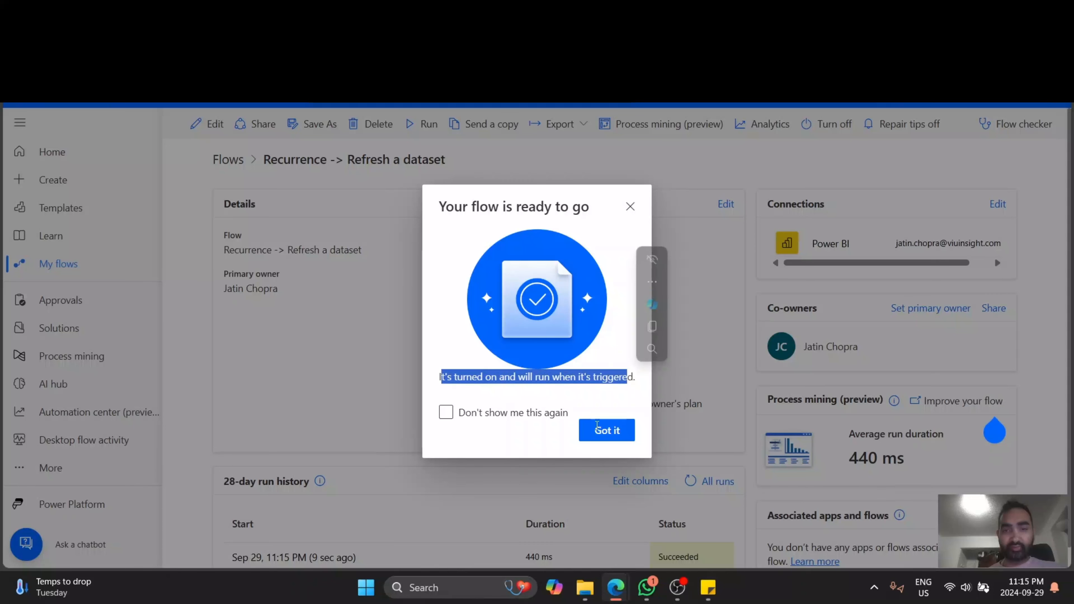
{"action": "left_click", "coordinate": [630, 206]}
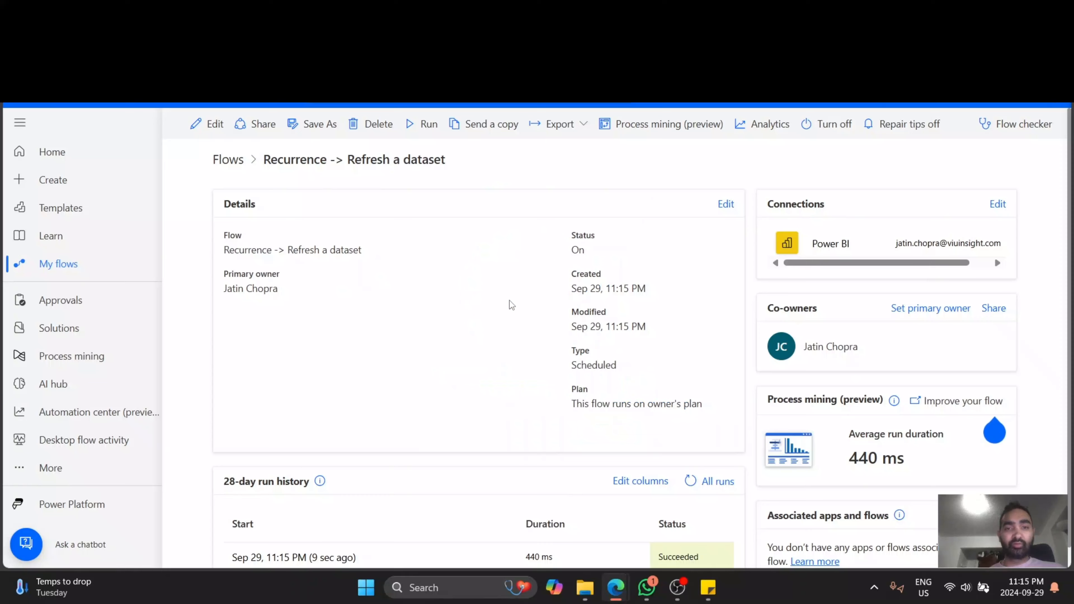
Switch to the Power BI workspace and check the last refreshed time of the powerbi refresh semantic model over several minutes
{"action": "key", "text": "ctrl+Tab"}
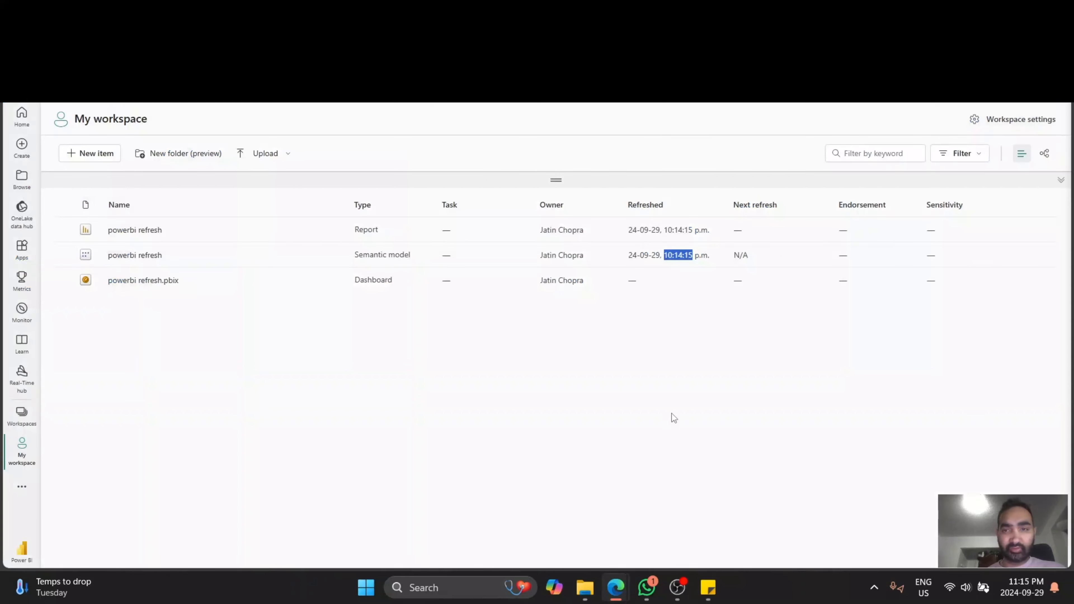
{"action": "left_click", "coordinate": [679, 404]}
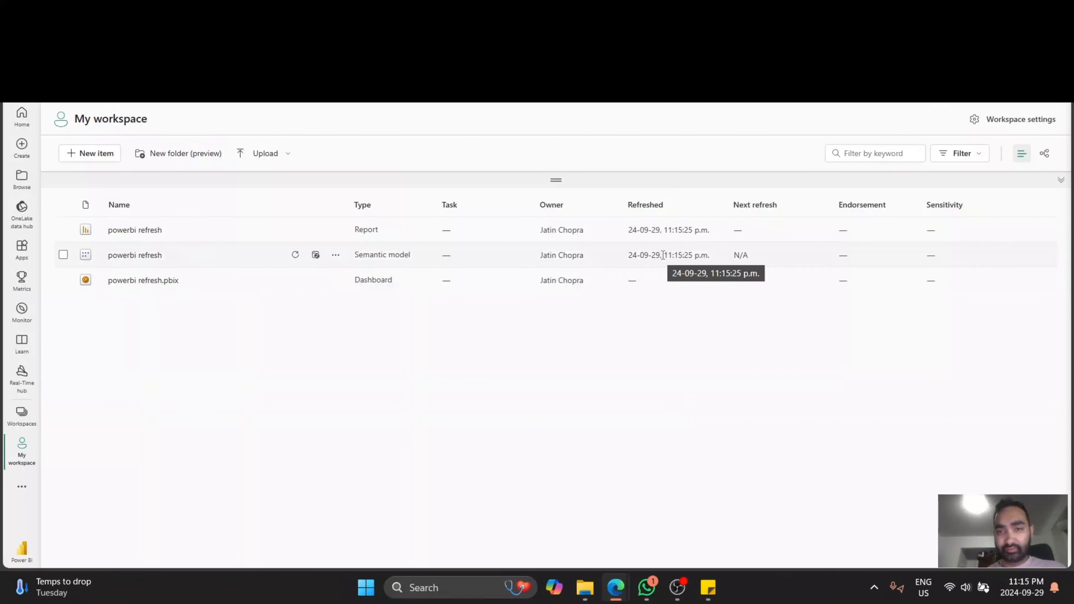
{"action": "left_click_drag", "start_coordinate": [662, 256], "coordinate": [699, 256]}
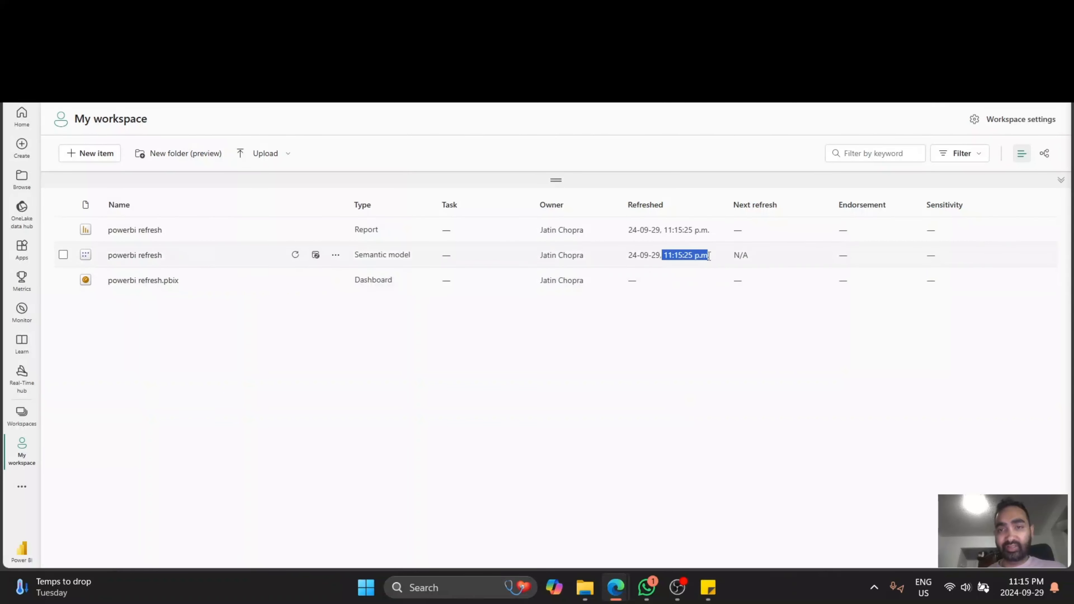
{"action": "left_click", "coordinate": [672, 287]}
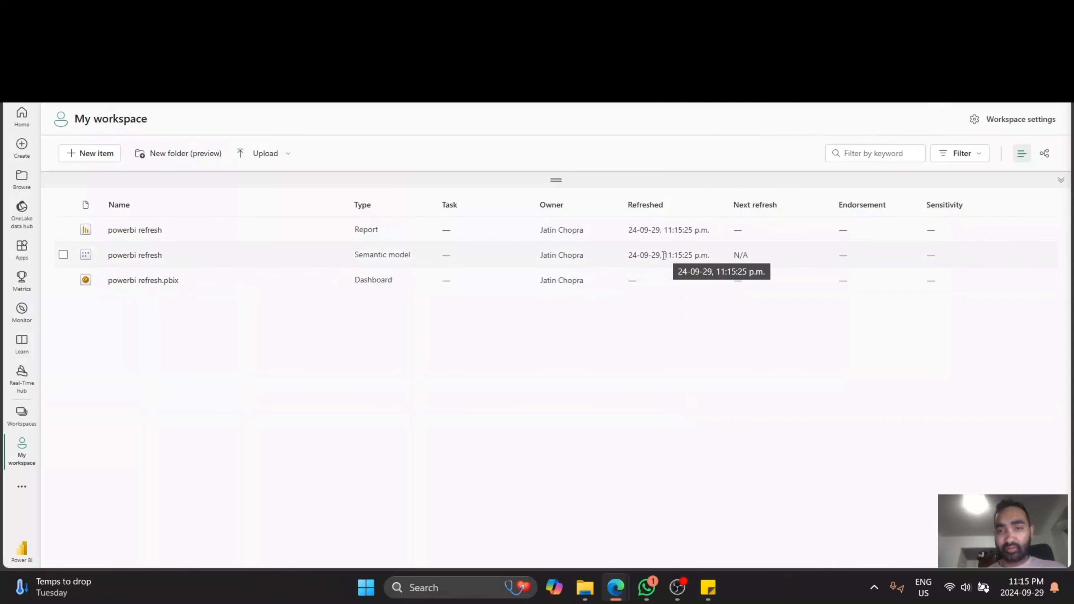
{"action": "left_click_drag", "start_coordinate": [664, 255], "coordinate": [705, 257]}
{"action": "left_click", "coordinate": [660, 354]}
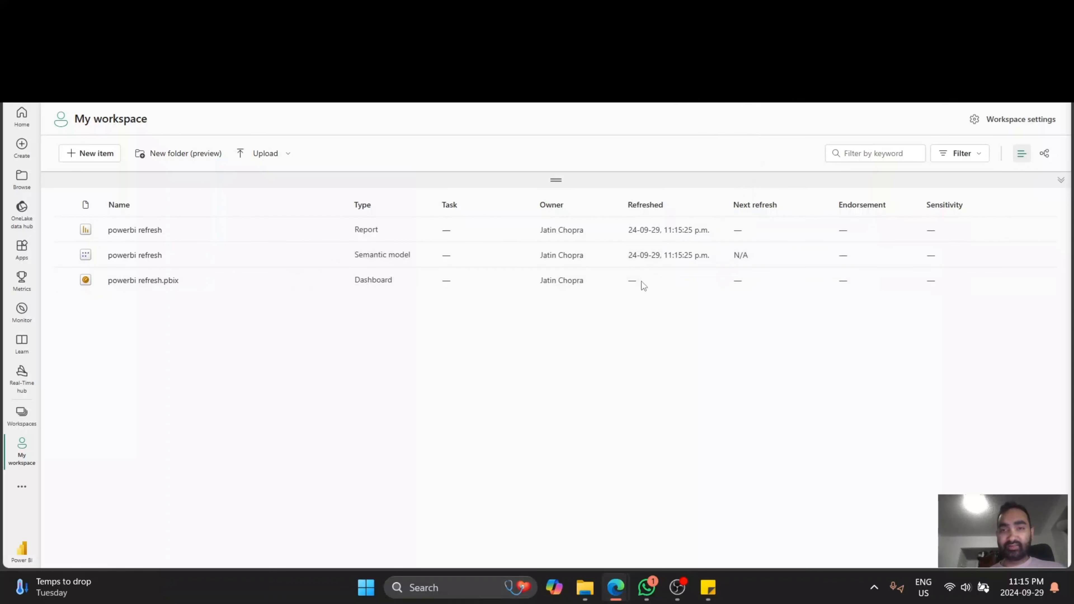
{"action": "left_click_drag", "start_coordinate": [664, 254], "coordinate": [696, 258]}
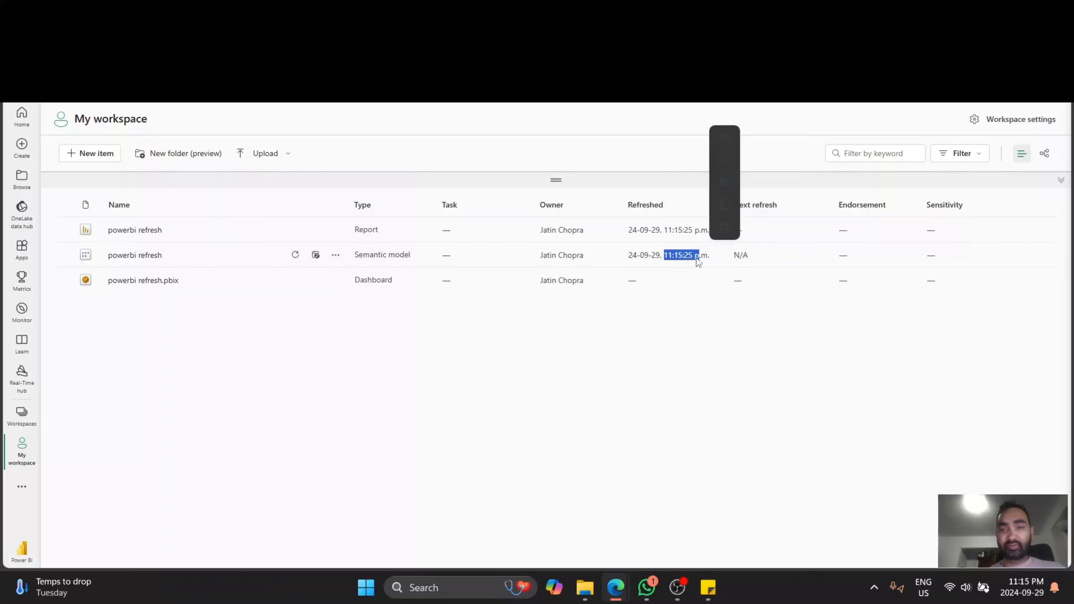
{"action": "left_click", "coordinate": [691, 383]}
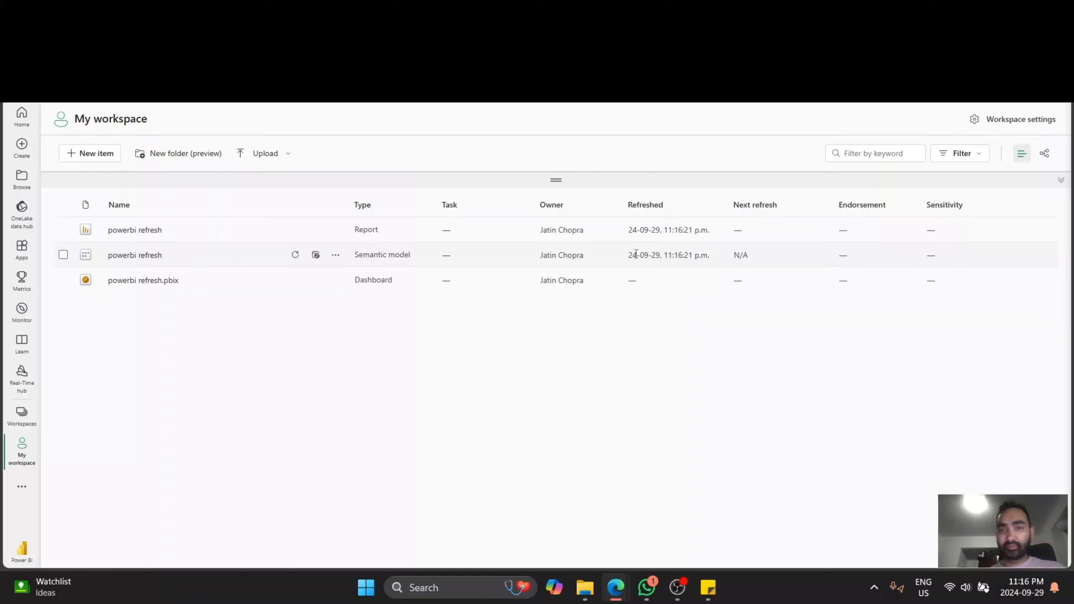
{"action": "left_click_drag", "start_coordinate": [664, 255], "coordinate": [713, 265]}
{"action": "left_click", "coordinate": [669, 356]}
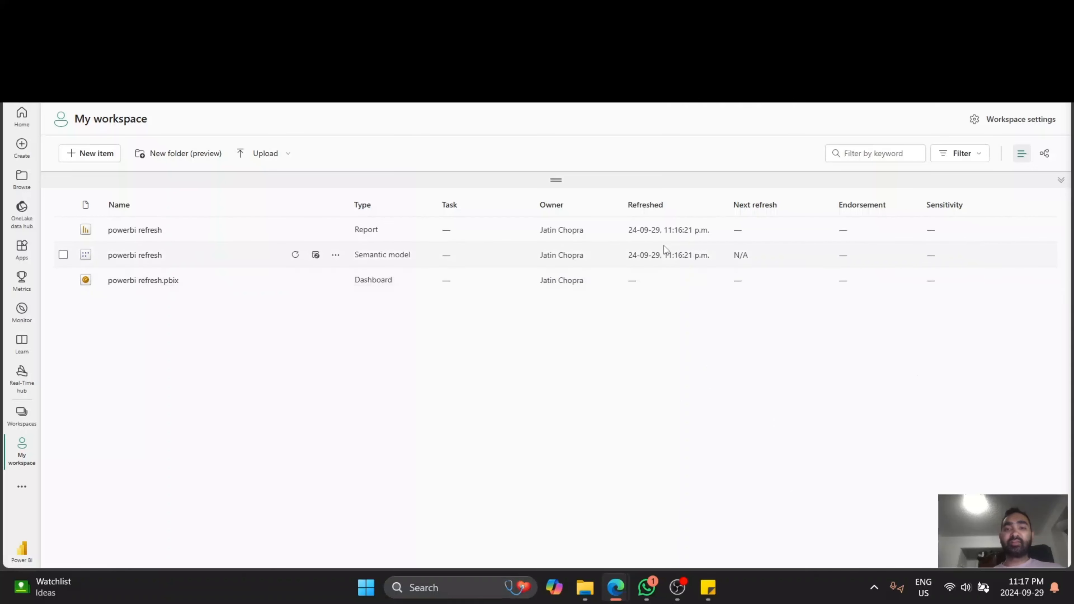
{"action": "left_click_drag", "start_coordinate": [664, 255], "coordinate": [688, 255]}
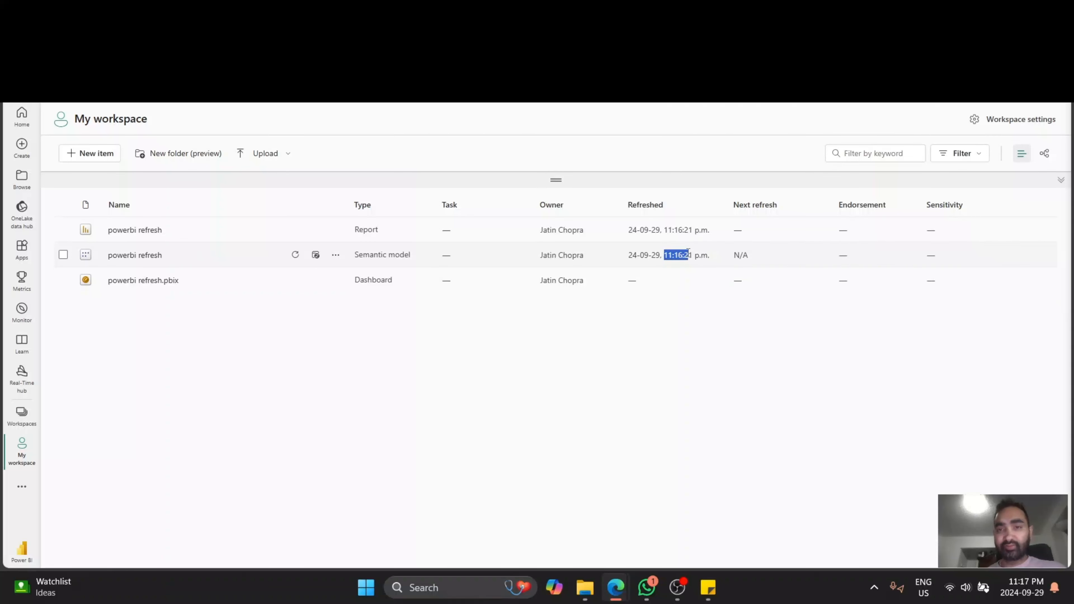
{"action": "left_click", "coordinate": [677, 401]}
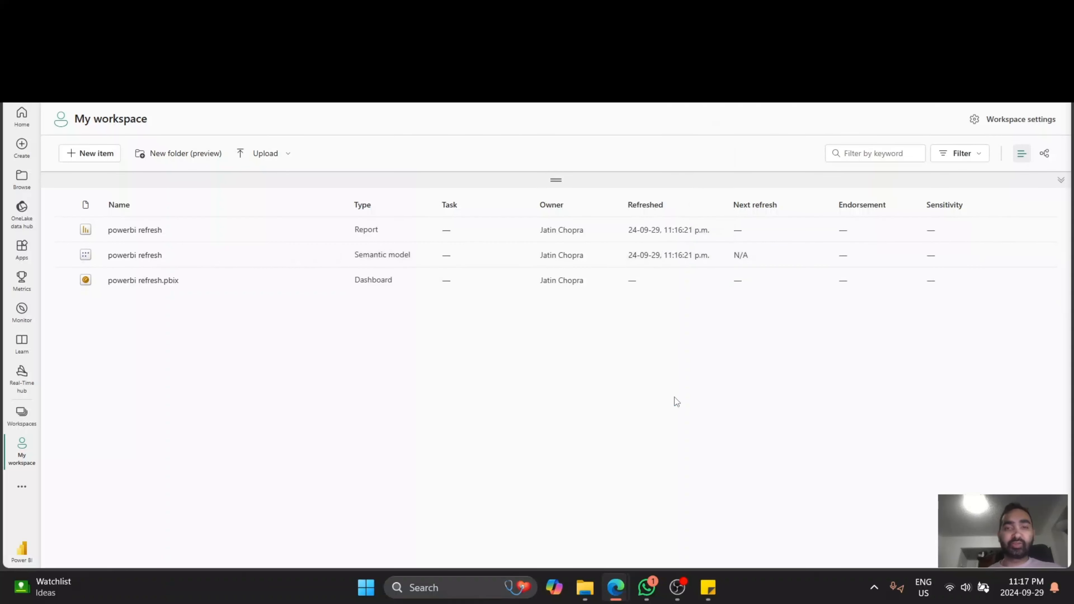